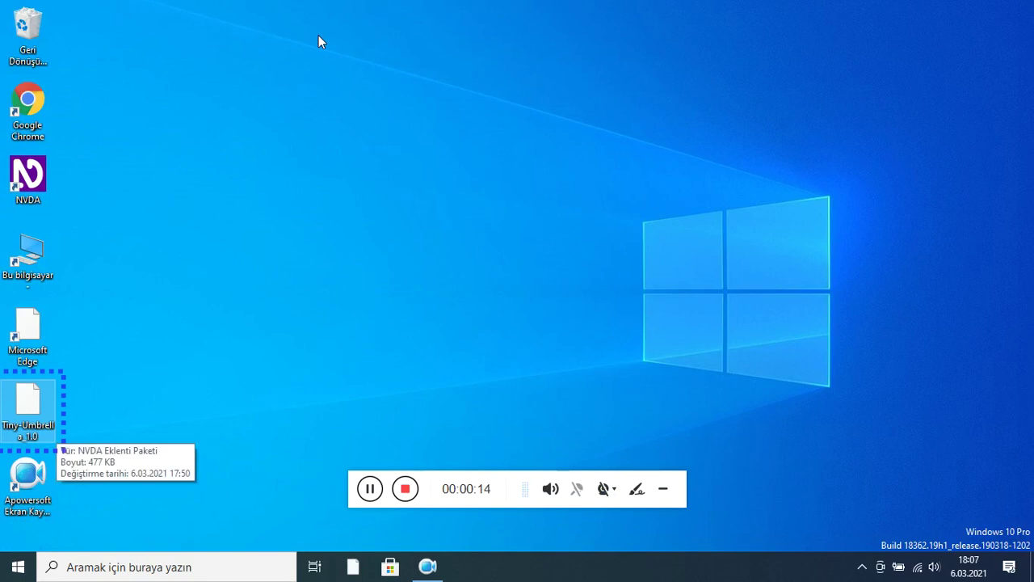
Start installing the Tiny-Umbrella_1.0 NVDA add-on from the desktop and review its add-on information.
key("Return")
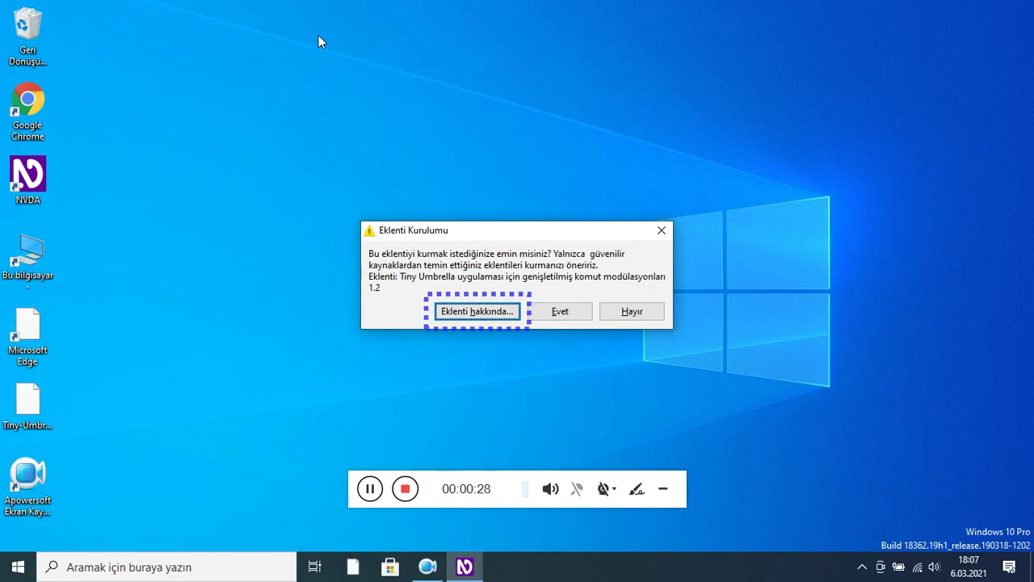
key("Return")
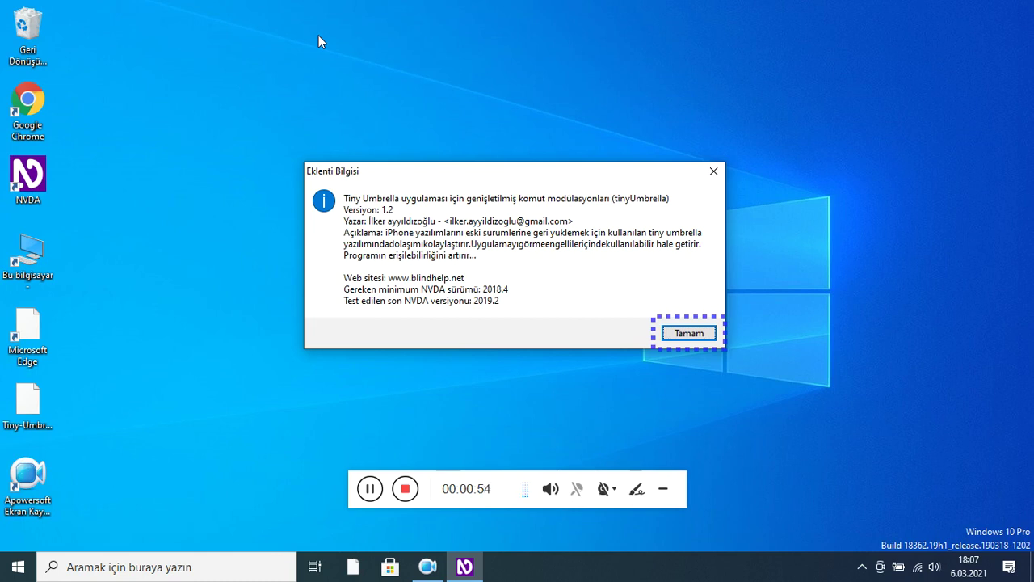
key("Return")
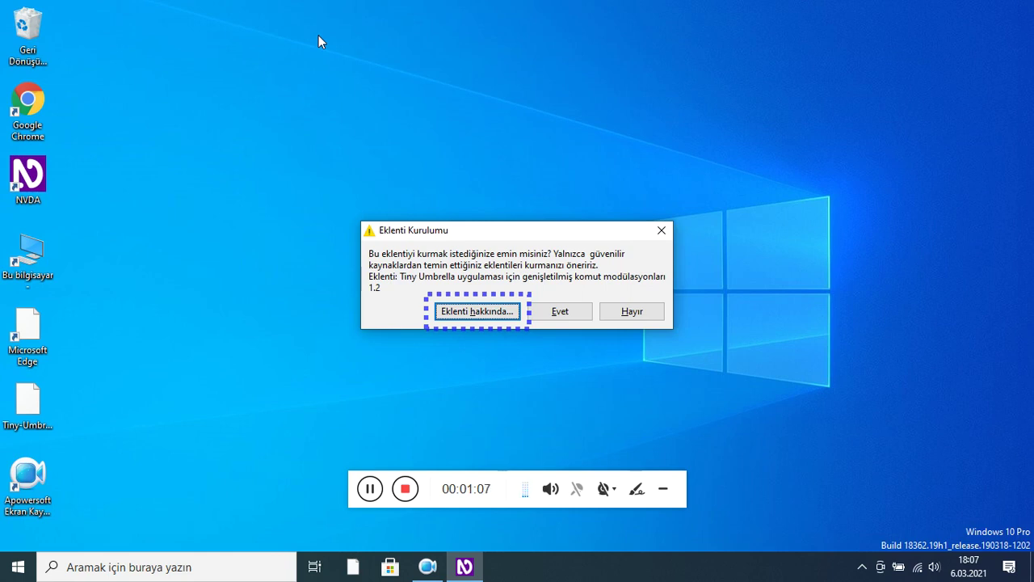
Confirm the Tiny Umbrella add-on installation and restart NVDA to apply the change.
key("shift+Tab")
key("shift+Tab")
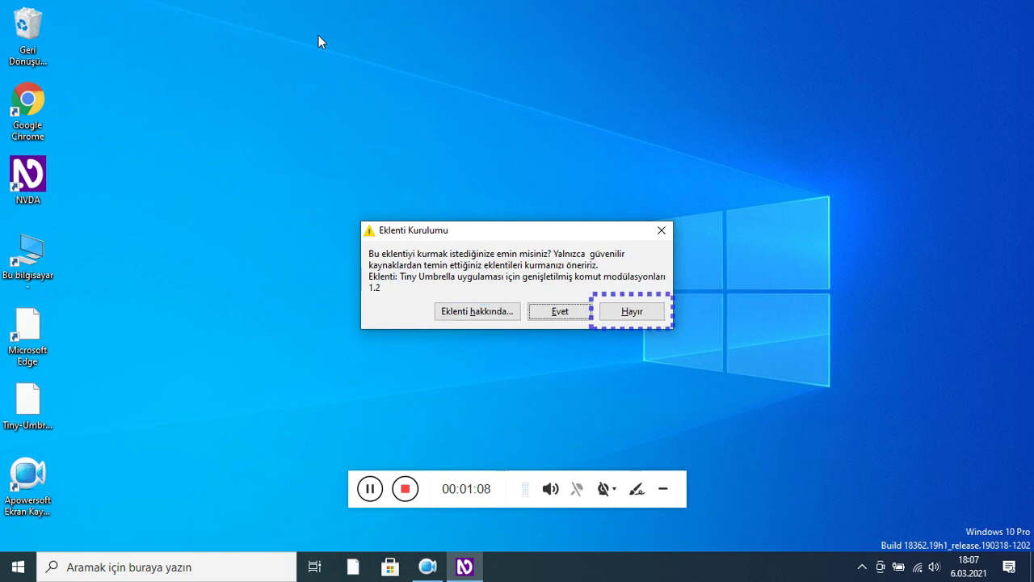
key("Return")
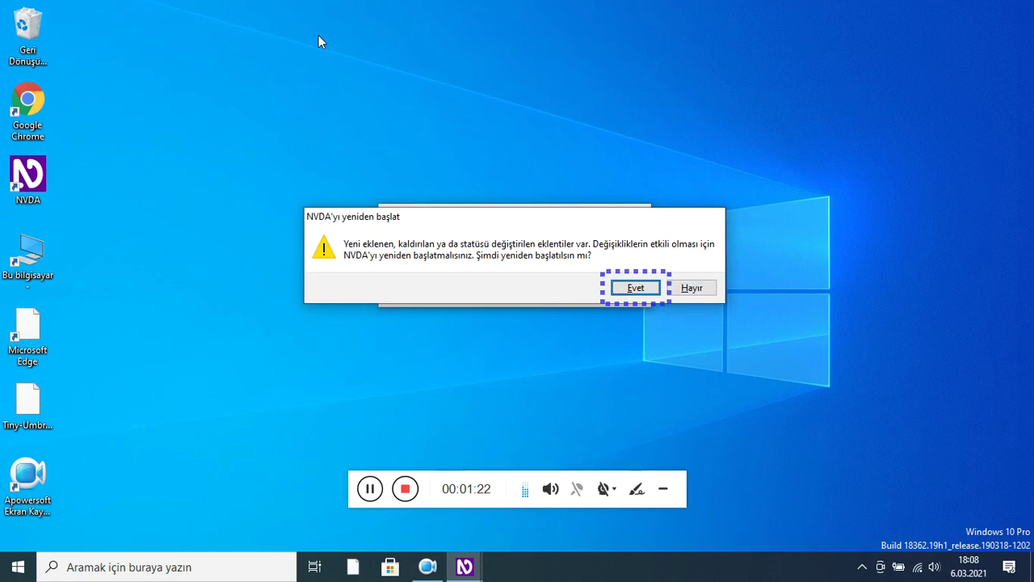
key("Tab")
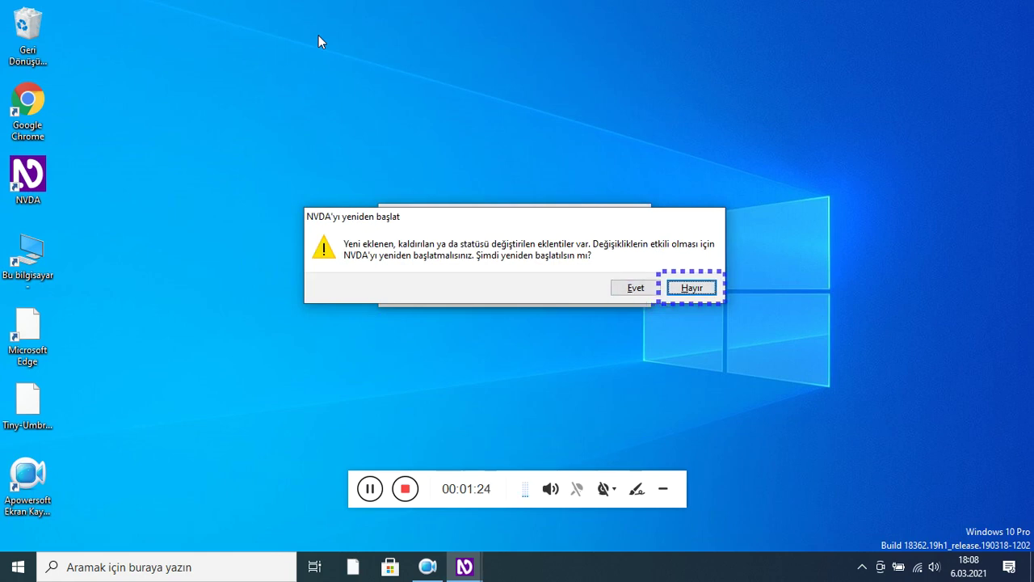
key("Tab")
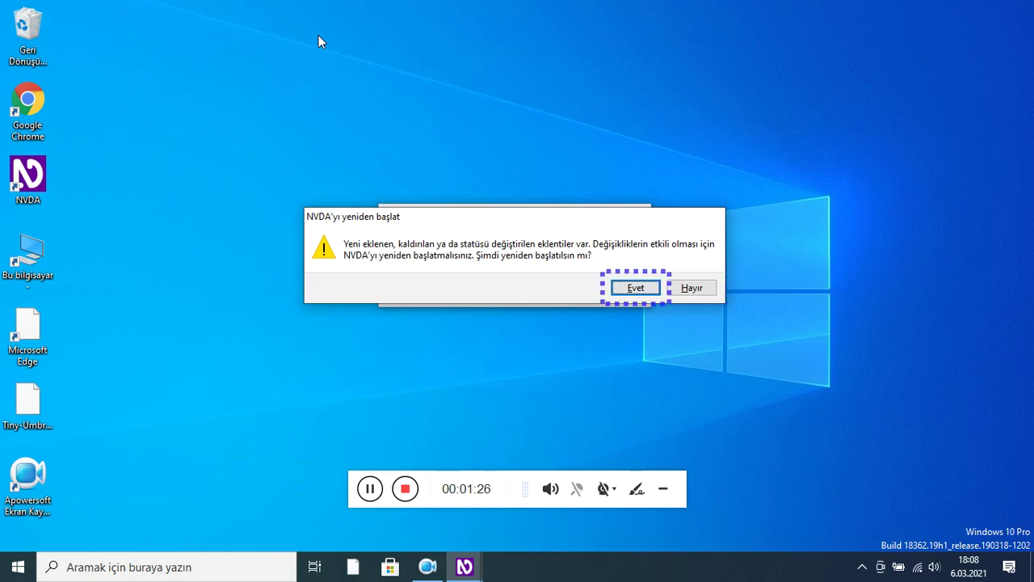
key("Return")
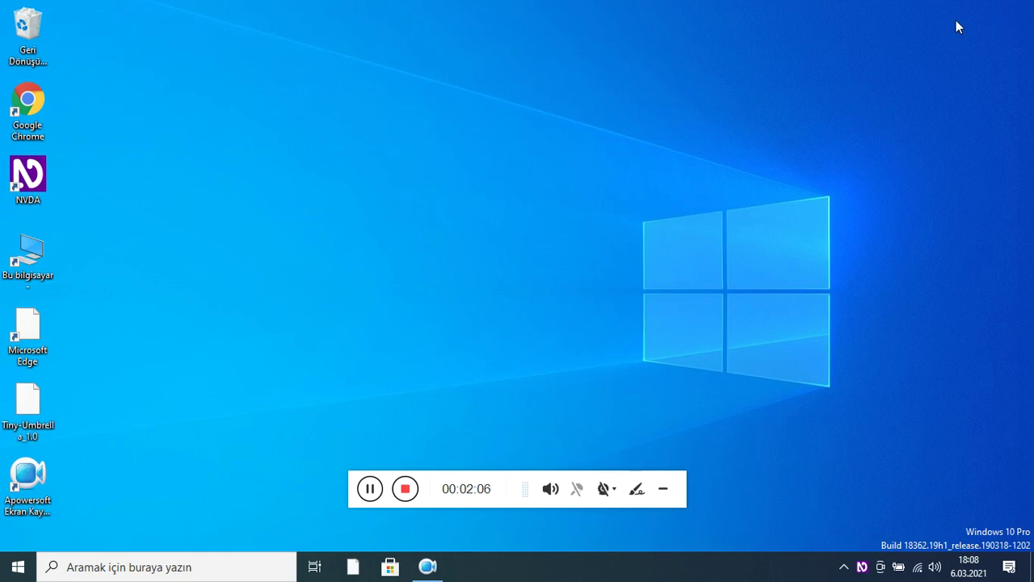
Examine which commands NVDA offers under tinyUmbrellaSettings, without running any of them.
key("Insert+n")
key("Escape")
key("Insert+n")
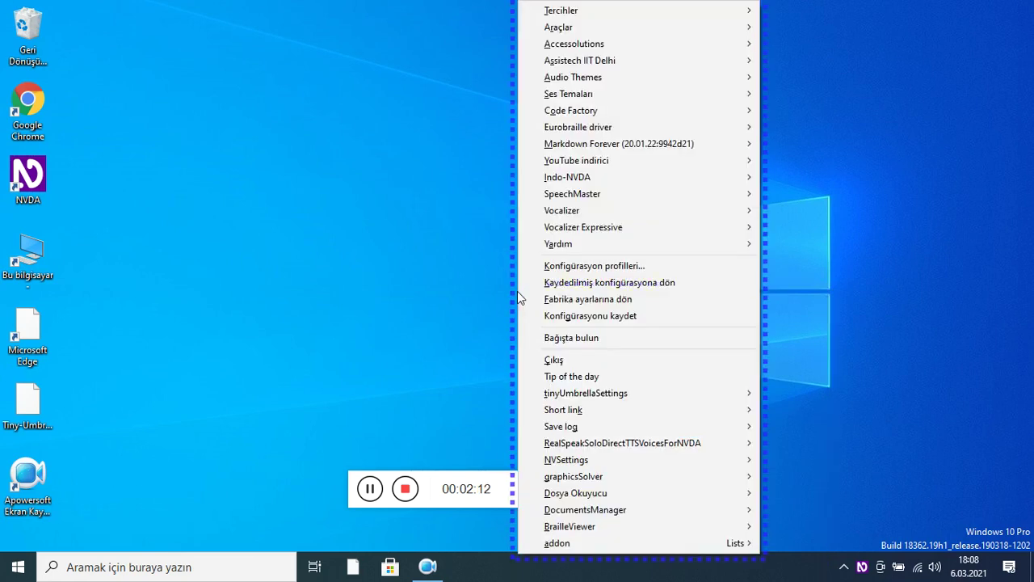
key("Up")
key("Up")
key("Up")
key("Up")
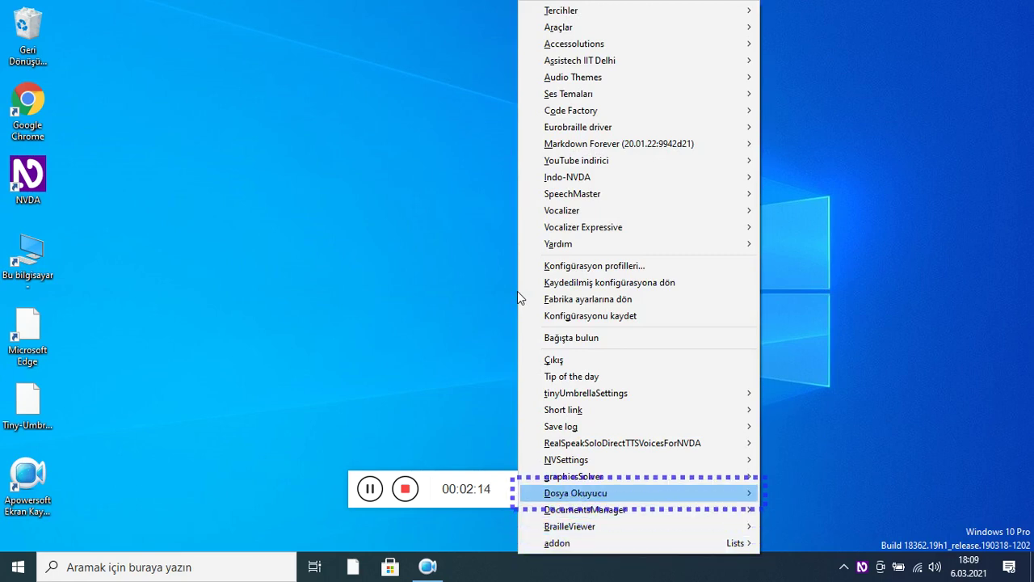
key("Up")
key("Up")
key("Up")
key("Up")
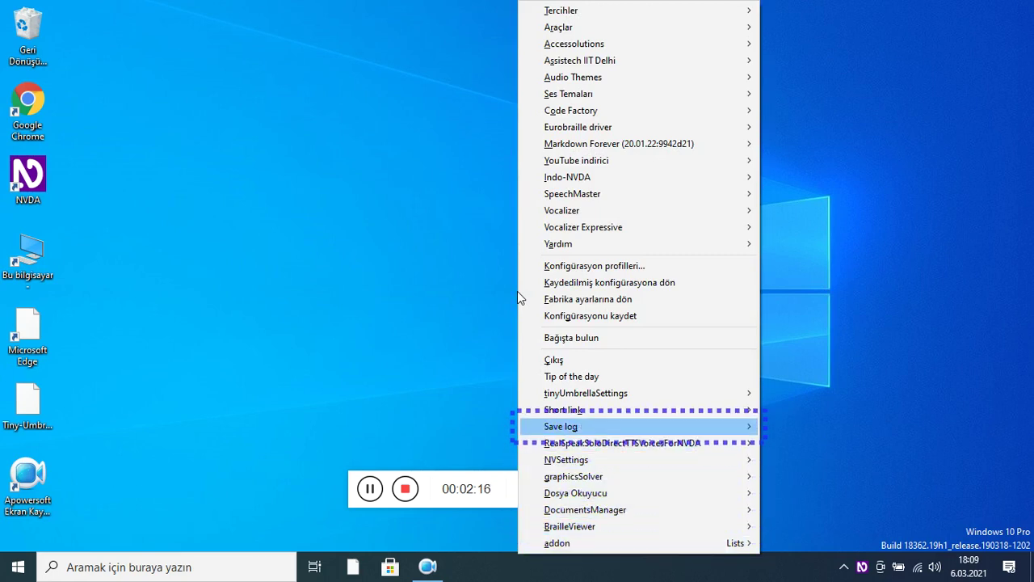
key("Up")
key("Up")
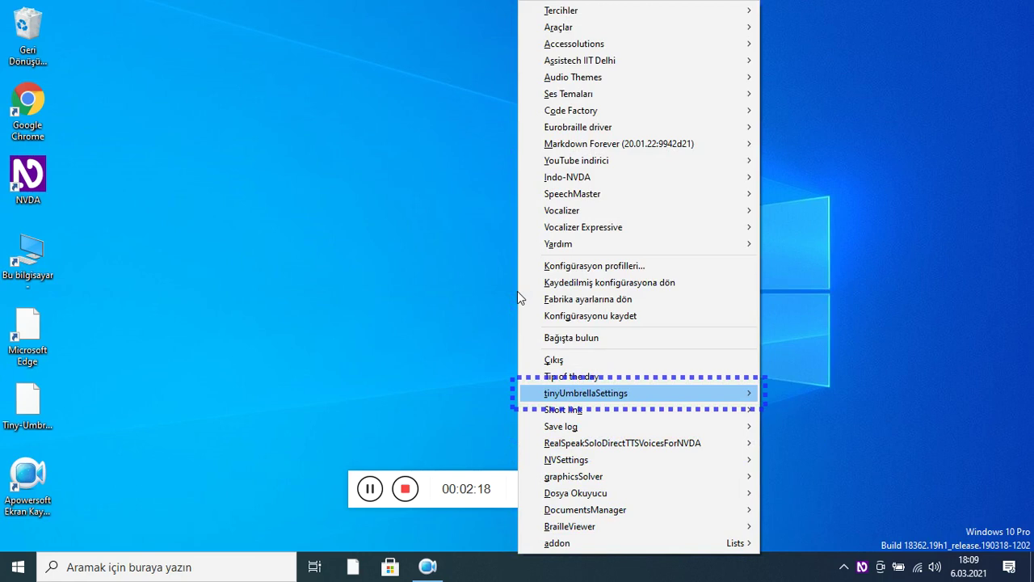
key("Right")
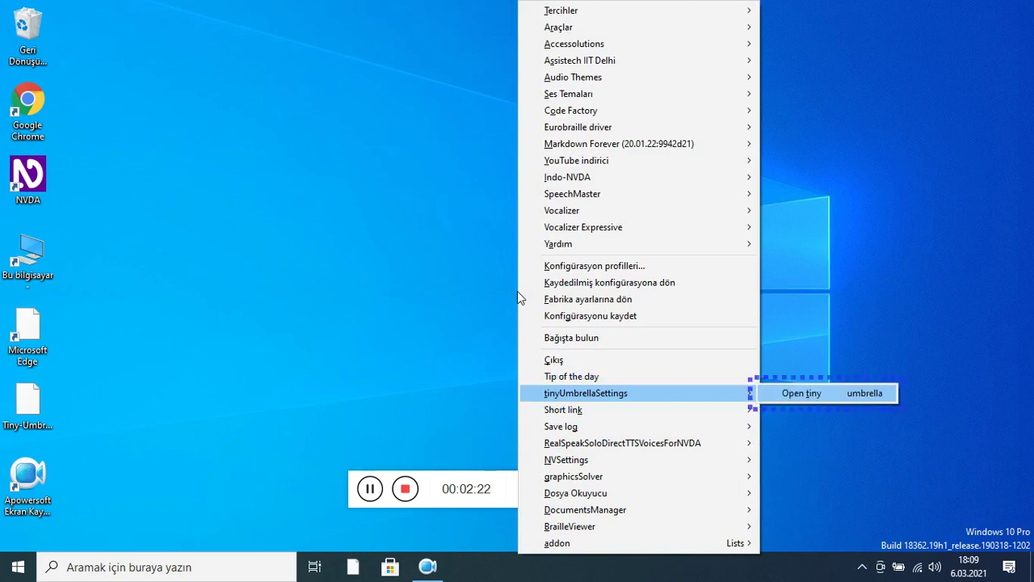
key("Left")
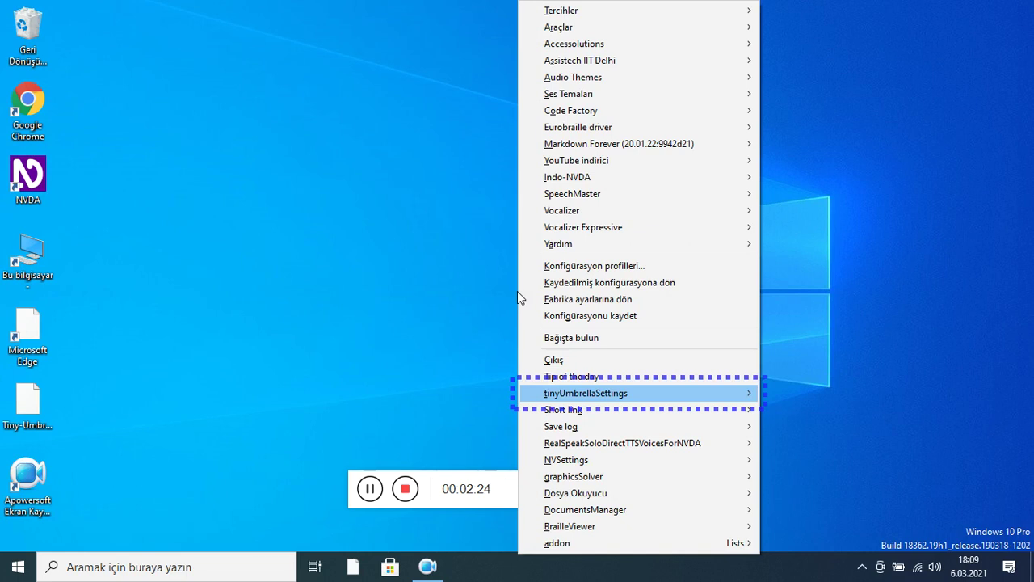
key("Right")
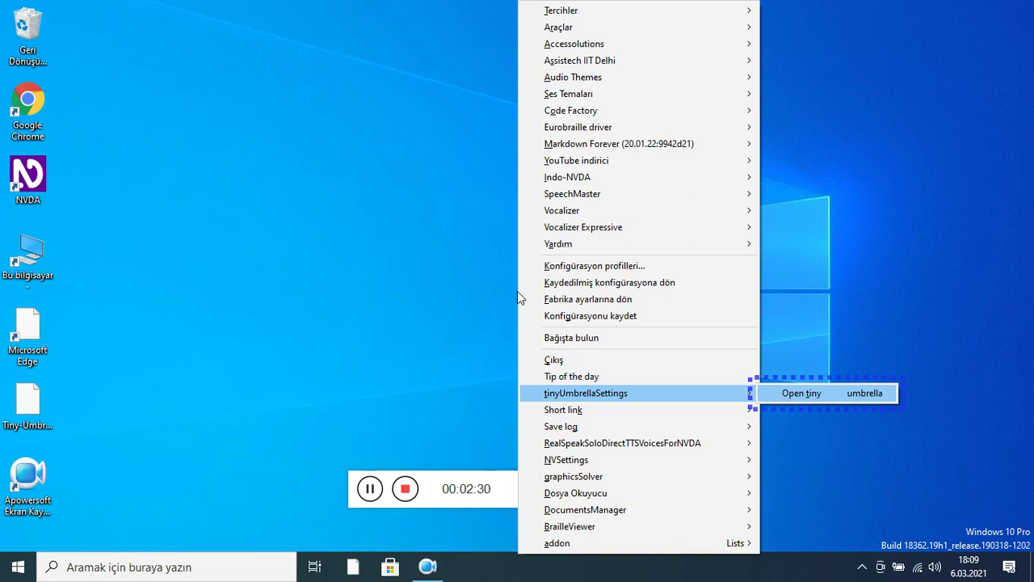
key("Escape")
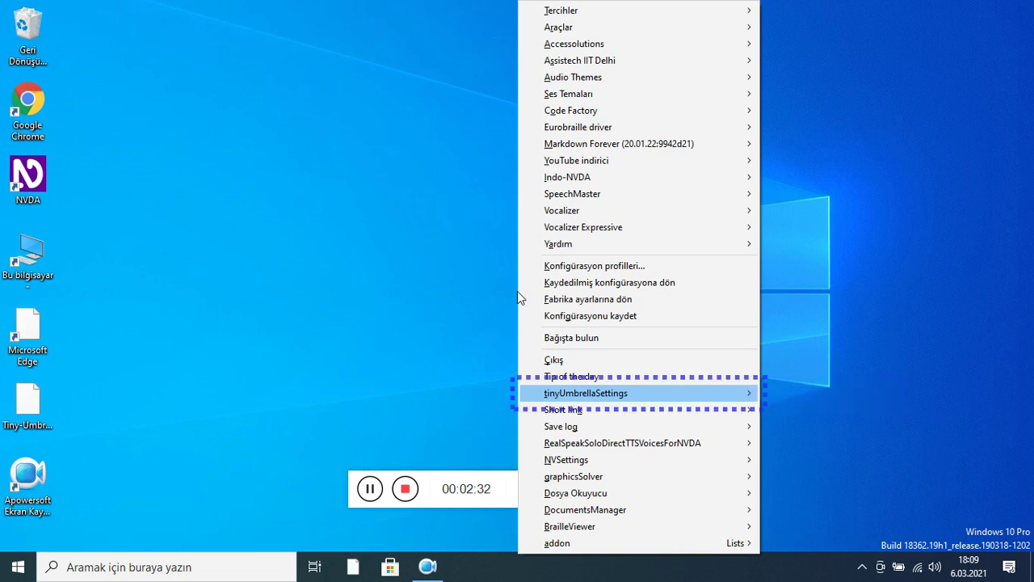
key("Escape")
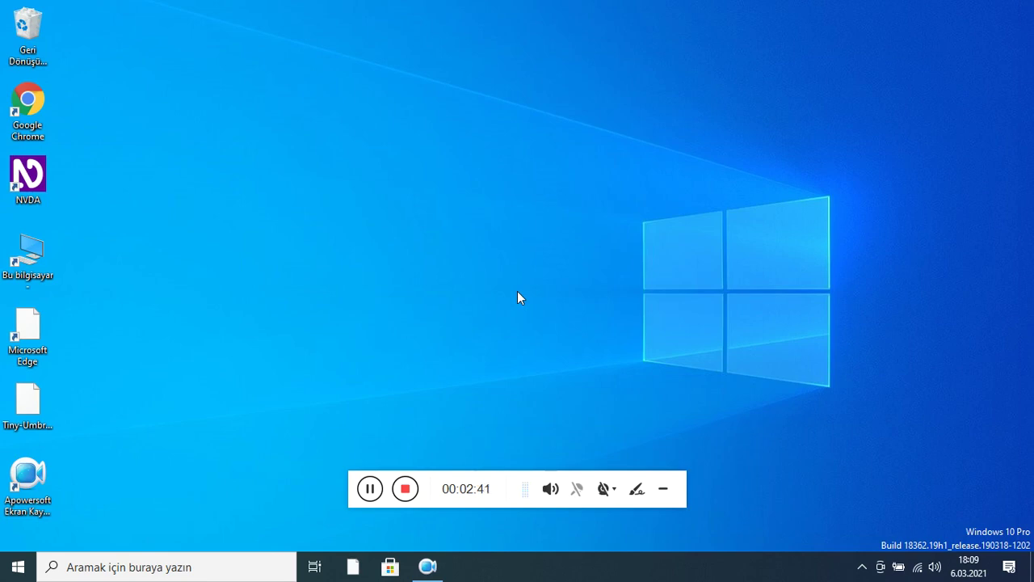
View the developer info for the current navigator object in the NVDA log viewer and close it.
key("insert+F1")
key("Escape")
key("Insert+F1")
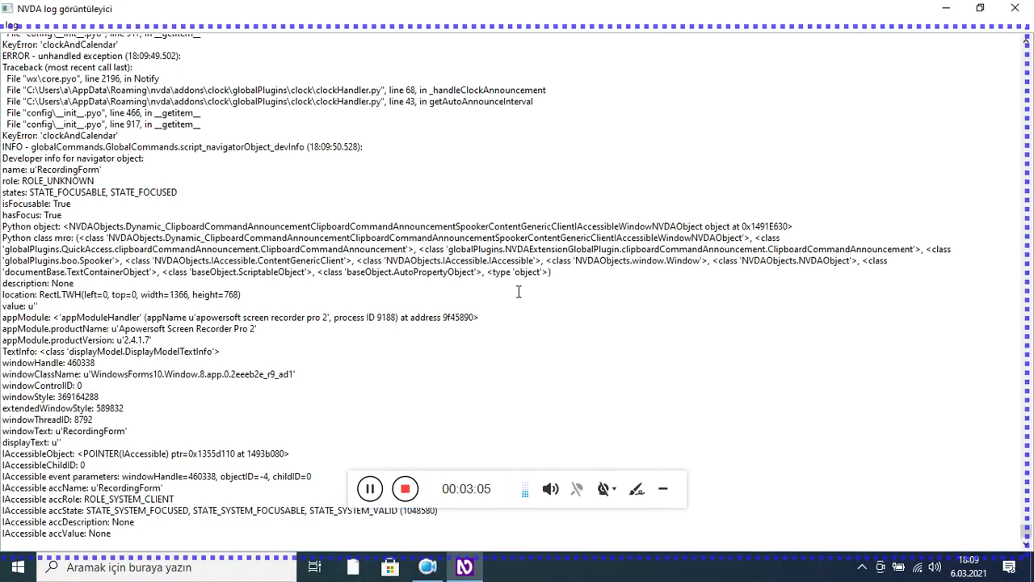
key("alt+F4")
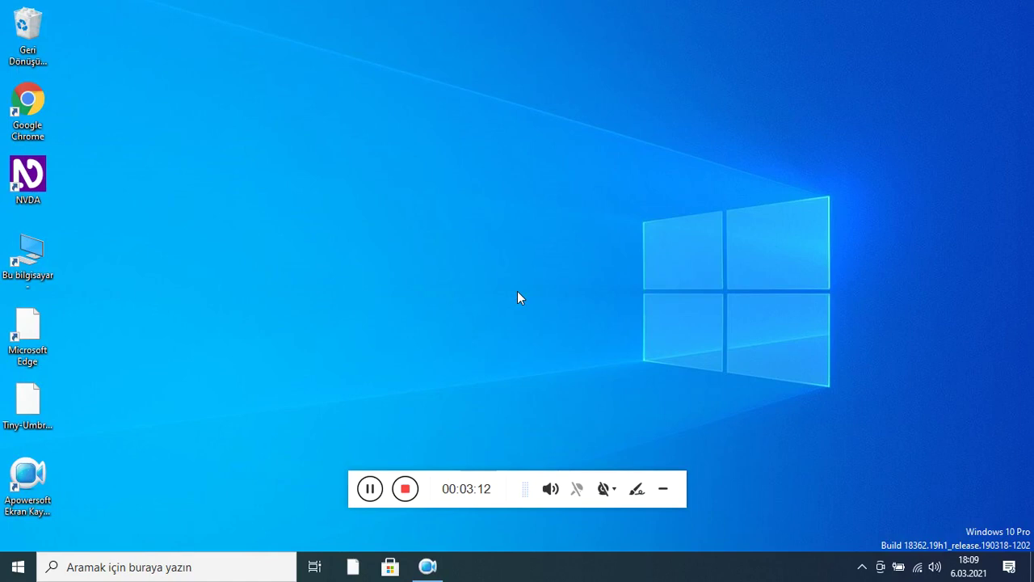
Check the list of system tray icons through NVDA and close it without activating any icon.
key("Insert+F11")
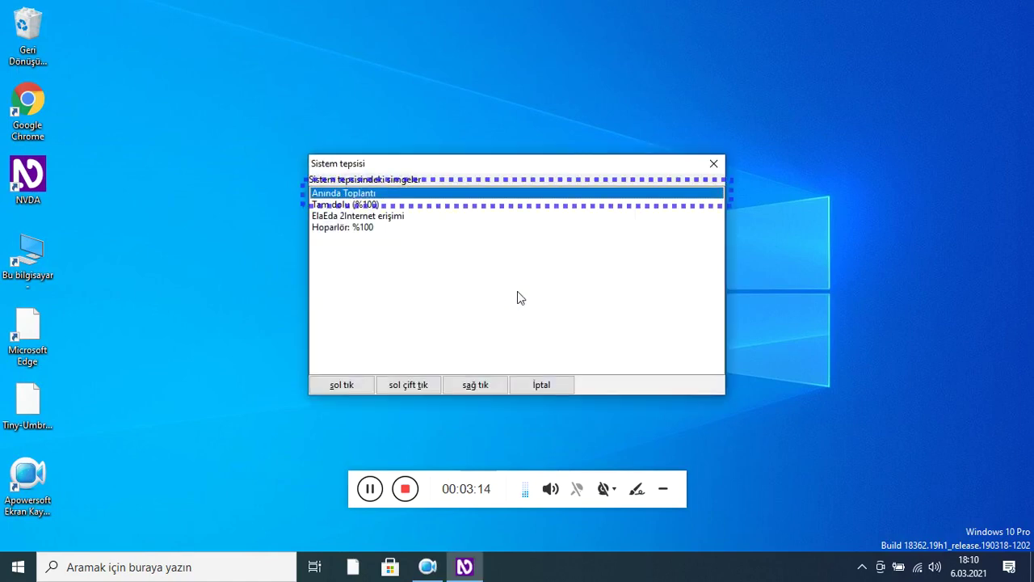
key("Escape")
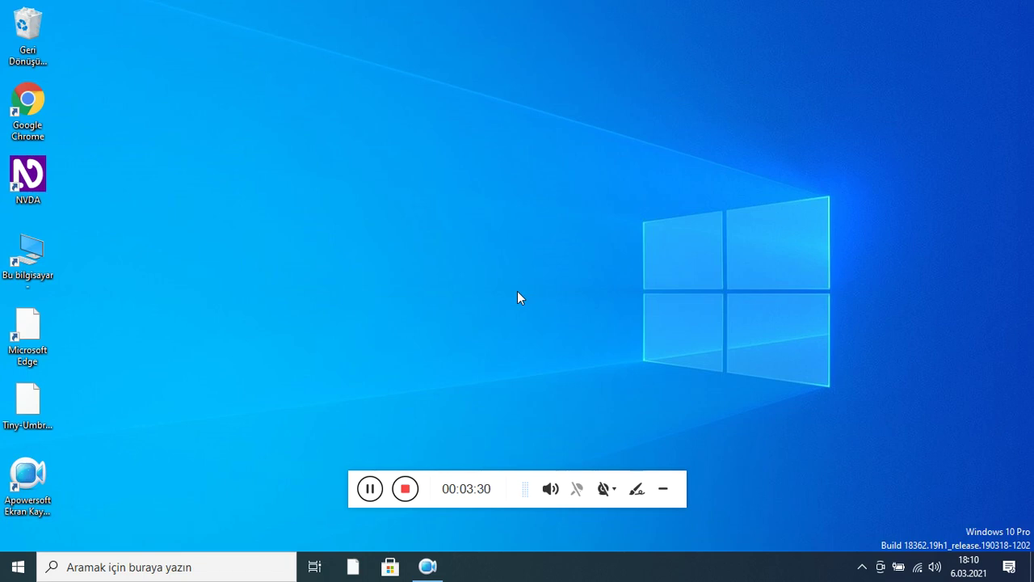
key("Insert+F1")
key("Escape")
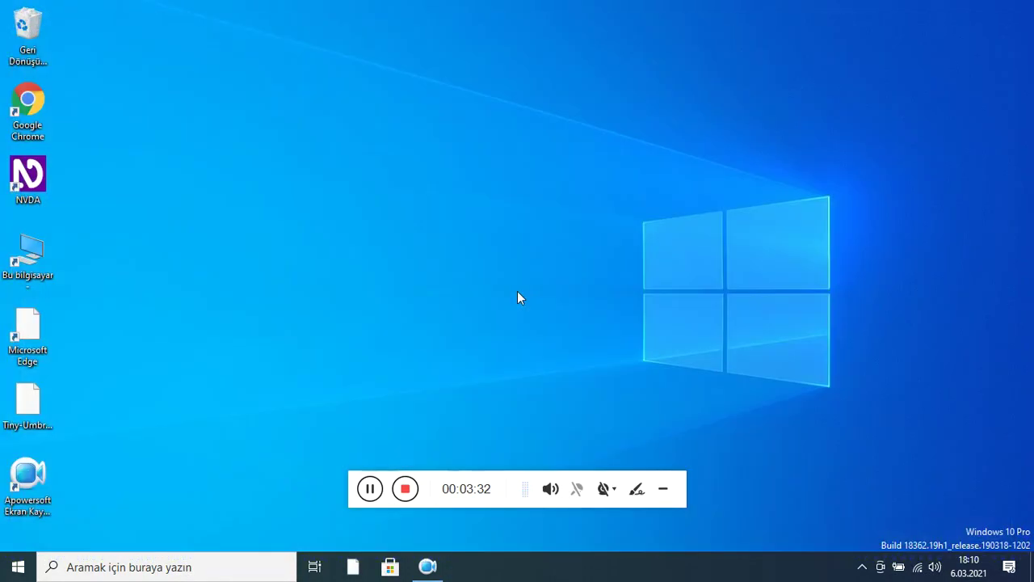